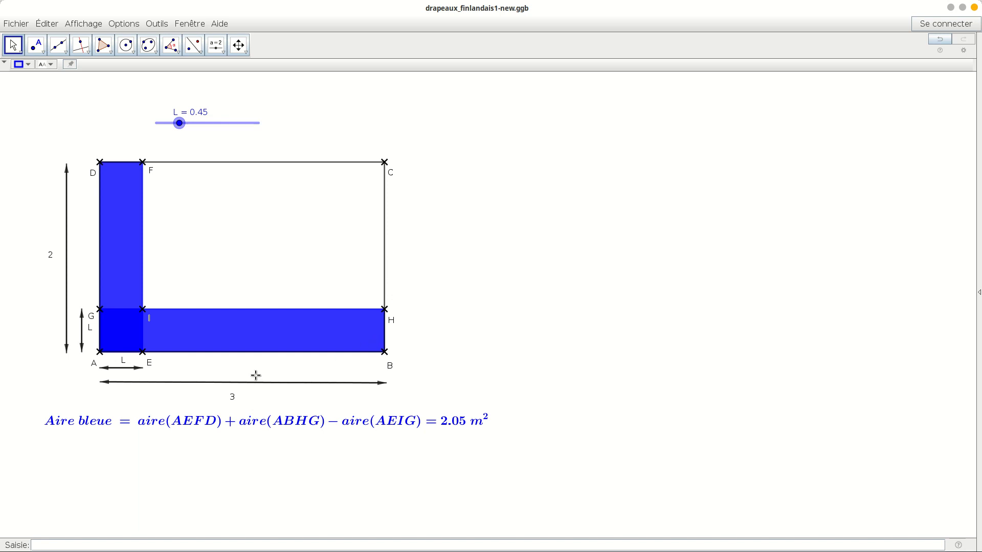
Display the coordinate axes in the graphics view containing the flag figure
{"action": "right_click", "coordinate": [135, 449]}
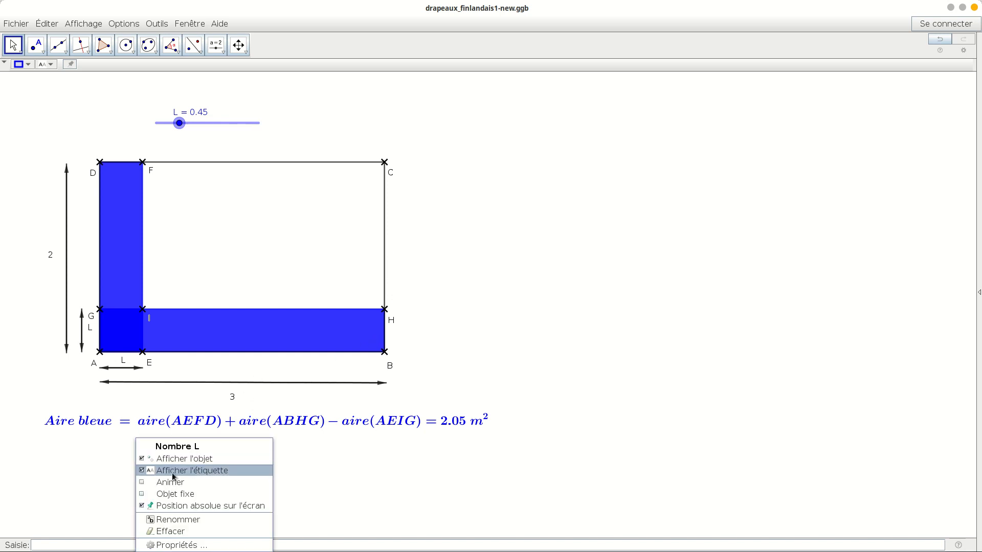
{"action": "left_click", "coordinate": [70, 460]}
{"action": "right_click", "coordinate": [71, 460]}
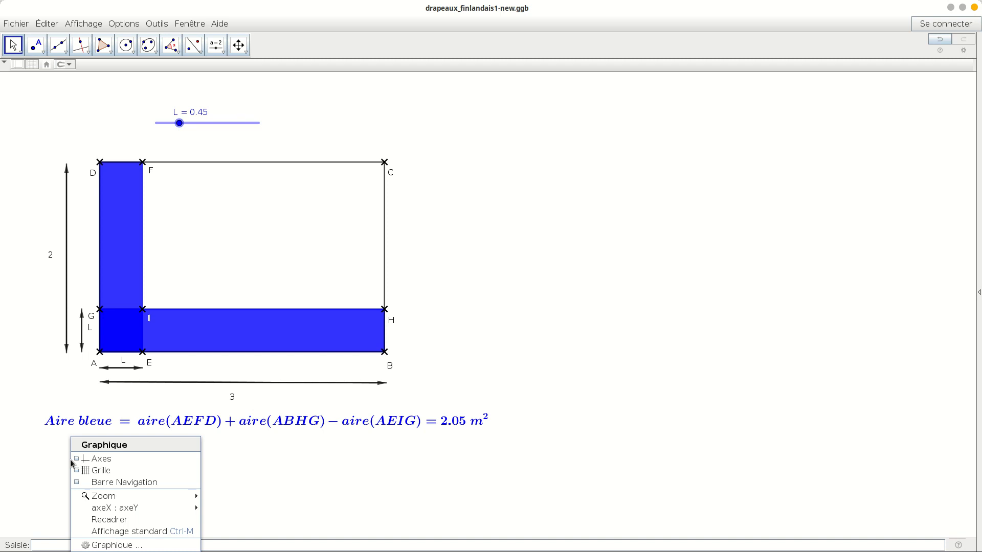
{"action": "left_click", "coordinate": [128, 460]}
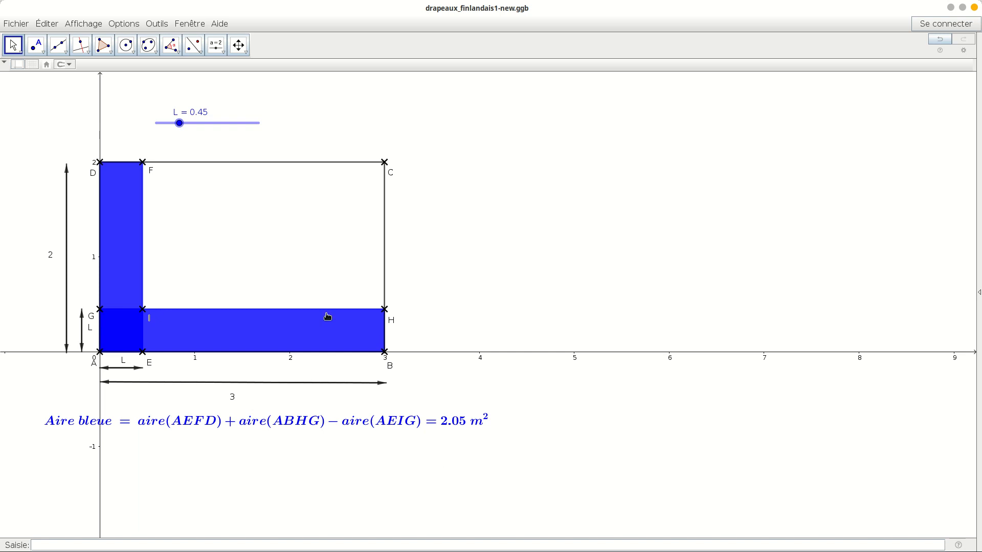
Vary the flag's width L with its slider, raising it to 0.53 and bringing it back down to 0
{"action": "mouse_move", "coordinate": [182, 126]}
{"action": "left_mouse_down"}
{"action": "mouse_move", "coordinate": [205, 126]}
{"action": "mouse_move", "coordinate": [183, 126]}
{"action": "left_mouse_up"}
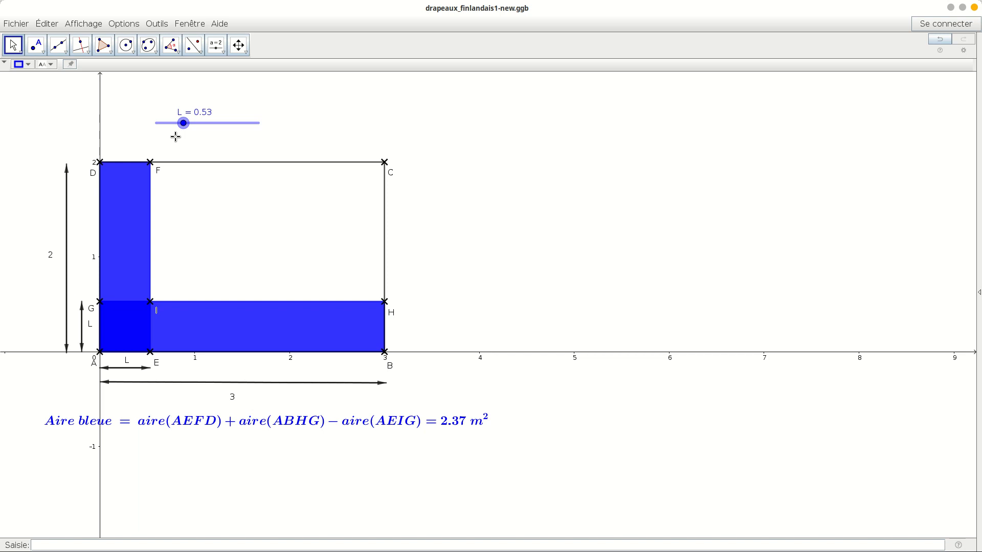
{"action": "left_click_drag", "start_coordinate": [183, 123], "coordinate": [156, 126]}
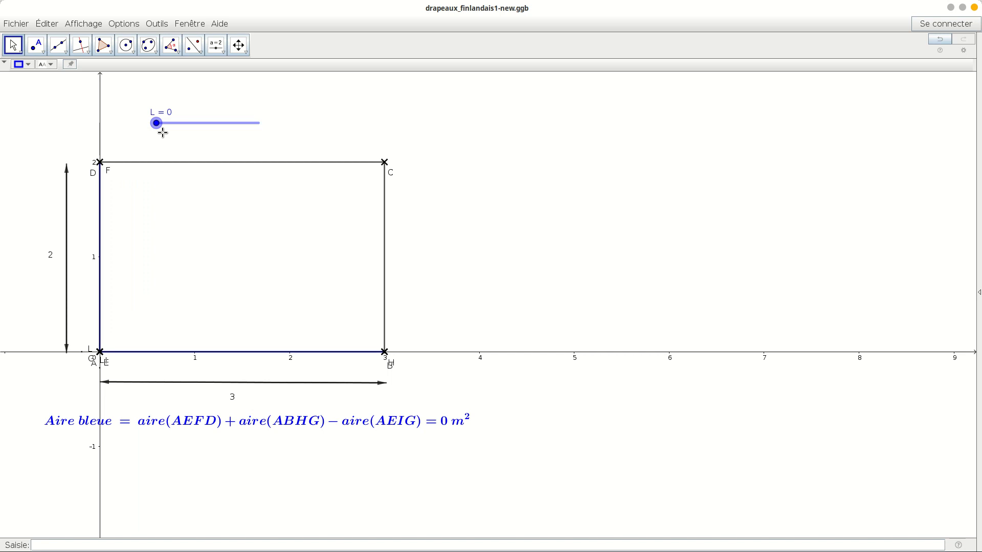
Increase the flag's width L gradually in small slider increments from 0 to 1.62
{"action": "left_click_drag", "start_coordinate": [157, 123], "coordinate": [157, 123]}
{"action": "key", "text": "Right"}
{"action": "key", "text": "Right"}
{"action": "key", "text": "Right"}
{"action": "key", "text": "Right"}
{"action": "key", "text": "Right"}
{"action": "key", "text": "Right"}
{"action": "key", "text": "Right"}
{"action": "key", "text": "Right"}
{"action": "key", "text": "Right"}
{"action": "key", "text": "Right"}
{"action": "key", "text": "Right"}
{"action": "key", "text": "Right"}
{"action": "key", "text": "Right"}
{"action": "key", "text": "Right"}
{"action": "key", "text": "Right"}
{"action": "key", "text": "Right"}
{"action": "key", "text": "Right"}
{"action": "key", "text": "Right"}
{"action": "key", "text": "Right"}
{"action": "key", "text": "Right"}
{"action": "key", "text": "Right"}
{"action": "key", "text": "Right"}
{"action": "key", "text": "Right"}
{"action": "key", "text": "Right"}
{"action": "key", "text": "Right"}
{"action": "key", "text": "Right"}
{"action": "key", "text": "Right"}
{"action": "key", "text": "Right"}
{"action": "key", "text": "Right"}
{"action": "key", "text": "Right"}
{"action": "key", "text": "Right"}
{"action": "key", "text": "Right"}
{"action": "key", "text": "Right"}
{"action": "key", "text": "Right"}
{"action": "key", "text": "Right"}
{"action": "key", "text": "Right"}
{"action": "key", "text": "Right"}
{"action": "key", "text": "Right"}
{"action": "key", "text": "Right"}
{"action": "key", "text": "Right"}
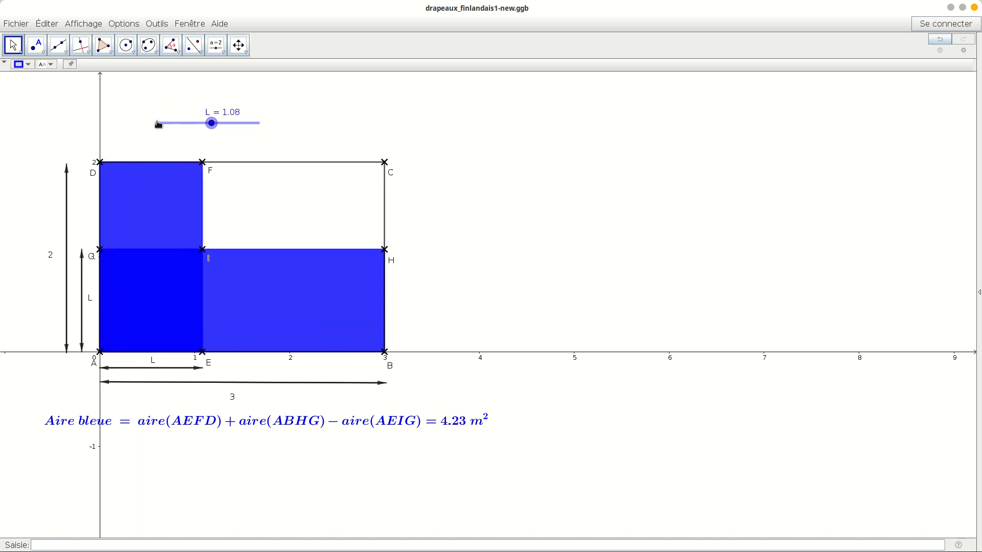
{"action": "key", "text": "Right"}
{"action": "key", "text": "Right"}
{"action": "key", "text": "Right"}
{"action": "key", "text": "Right"}
{"action": "key", "text": "Right"}
{"action": "key", "text": "Right"}
{"action": "key", "text": "Right"}
{"action": "key", "text": "Right"}
{"action": "key", "text": "Right"}
{"action": "key", "text": "Right"}
{"action": "key", "text": "Right"}
{"action": "key", "text": "Right"}
{"action": "key", "text": "Right"}
{"action": "key", "text": "Right"}
{"action": "key", "text": "Right"}
{"action": "key", "text": "Right"}
{"action": "key", "text": "Right"}
{"action": "key", "text": "Right"}
{"action": "key", "text": "Right"}
{"action": "key", "text": "Right"}
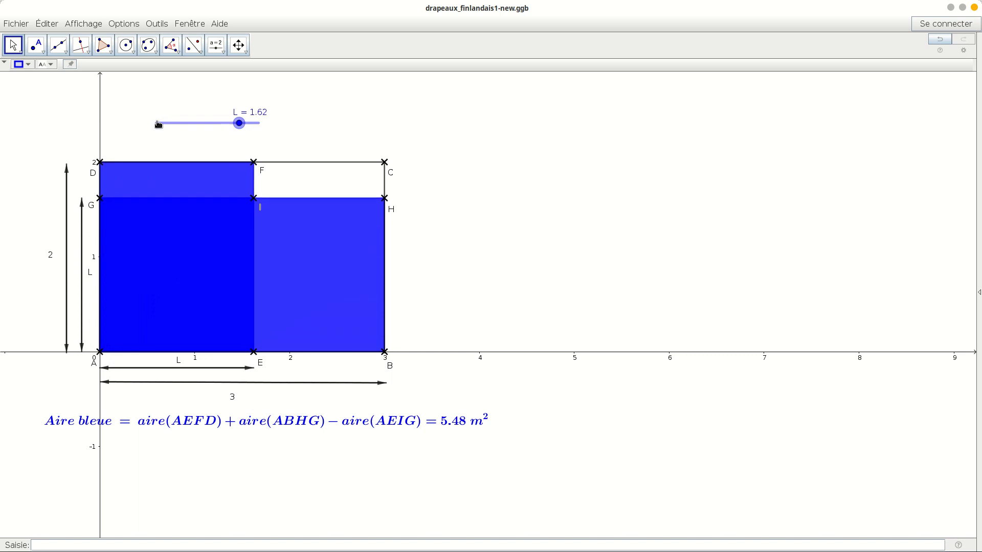
Increase the flag's width L beyond 1.62 in small slider increments to examine how the blue area changes
{"action": "key", "text": "Right"}
{"action": "key", "text": "Right"}
{"action": "key", "text": "Right"}
{"action": "key", "text": "Right"}
{"action": "key", "text": "Right"}
{"action": "key", "text": "Right"}
{"action": "key", "text": "Right"}
{"action": "key", "text": "Right"}
{"action": "key", "text": "Right"}
{"action": "key", "text": "Right"}
{"action": "key", "text": "Right"}
{"action": "key", "text": "Right"}
{"action": "key", "text": "Right"}
{"action": "key", "text": "Right"}
{"action": "key", "text": "Right"}
{"action": "key", "text": "Right"}
{"action": "key", "text": "Right"}
{"action": "key", "text": "Right"}
{"action": "key", "text": "Right"}
{"action": "key", "text": "Right"}
Decrease the flag's width L gradually in small slider increments down to 0.08
{"action": "key", "text": "Left"}
{"action": "key", "text": "Left"}
{"action": "key", "text": "Left"}
{"action": "key", "text": "Left"}
{"action": "key", "text": "Left"}
{"action": "key", "text": "Left"}
{"action": "key", "text": "Left"}
{"action": "key", "text": "Left"}
{"action": "key", "text": "Left"}
{"action": "key", "text": "Left"}
{"action": "key", "text": "Left"}
{"action": "key", "text": "Left"}
{"action": "key", "text": "Left"}
{"action": "key", "text": "Left"}
{"action": "key", "text": "Left"}
{"action": "key", "text": "Left"}
{"action": "key", "text": "Left"}
{"action": "key", "text": "Left"}
{"action": "key", "text": "Left"}
{"action": "key", "text": "Left"}
{"action": "key", "text": "Left"}
{"action": "key", "text": "Left"}
{"action": "key", "text": "Left"}
{"action": "key", "text": "Left"}
{"action": "key", "text": "Left"}
{"action": "key", "text": "Left"}
{"action": "key", "text": "Left"}
{"action": "key", "text": "Left"}
{"action": "key", "text": "Left"}
{"action": "key", "text": "Left"}
{"action": "key", "text": "Left"}
{"action": "key", "text": "Left"}
{"action": "key", "text": "Left"}
{"action": "key", "text": "Left"}
{"action": "key", "text": "Left"}
{"action": "key", "text": "Left"}
{"action": "key", "text": "Left"}
{"action": "key", "text": "Left"}
{"action": "key", "text": "Left"}
{"action": "key", "text": "Left"}
{"action": "key", "text": "Left"}
{"action": "key", "text": "Left"}
{"action": "key", "text": "Left"}
{"action": "key", "text": "Left"}
{"action": "key", "text": "Left"}
{"action": "key", "text": "Left"}
{"action": "key", "text": "Left"}
{"action": "key", "text": "Left"}
{"action": "key", "text": "Left"}
{"action": "key", "text": "Left"}
{"action": "key", "text": "Left"}
{"action": "key", "text": "Left"}
{"action": "key", "text": "Left"}
{"action": "key", "text": "Left"}
{"action": "key", "text": "Left"}
{"action": "key", "text": "Left"}
{"action": "key", "text": "Left"}
{"action": "key", "text": "Left"}
{"action": "key", "text": "Left"}
{"action": "key", "text": "Left"}
{"action": "key", "text": "Left"}
{"action": "key", "text": "Left"}
{"action": "key", "text": "Left"}
{"action": "key", "text": "Left"}
{"action": "key", "text": "Left"}
{"action": "key", "text": "Left"}
{"action": "key", "text": "Left"}
{"action": "key", "text": "Left"}
{"action": "key", "text": "Left"}
{"action": "key", "text": "Left"}
{"action": "key", "text": "Left"}
{"action": "key", "text": "Left"}
{"action": "key", "text": "Left"}
{"action": "key", "text": "Left"}
{"action": "key", "text": "Left"}
{"action": "key", "text": "Left"}
{"action": "key", "text": "Left"}
{"action": "key", "text": "Left"}
{"action": "key", "text": "Left"}
{"action": "key", "text": "Left"}
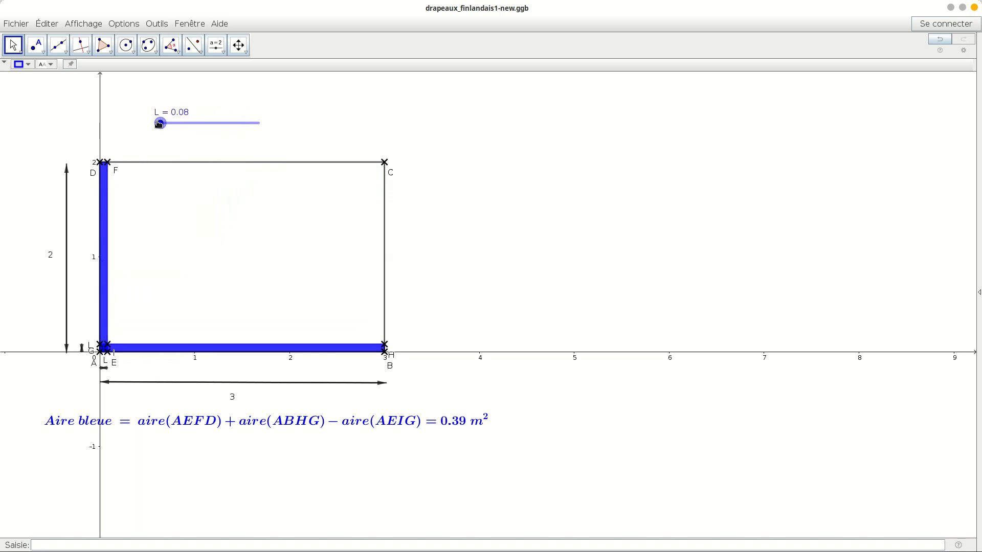
Increase the flag's width L gradually in small slider increments to 0.46
{"action": "key", "text": "Right"}
{"action": "key", "text": "Right"}
{"action": "key", "text": "Right"}
{"action": "key", "text": "Right"}
{"action": "key", "text": "Right"}
{"action": "key", "text": "Right"}
{"action": "key", "text": "Right"}
{"action": "key", "text": "Right"}
{"action": "key", "text": "Right"}
{"action": "key", "text": "Right"}
{"action": "key", "text": "Right"}
{"action": "key", "text": "Right"}
{"action": "key", "text": "Right"}
{"action": "key", "text": "Right"}
{"action": "key", "text": "Right"}
{"action": "key", "text": "Right"}
{"action": "key", "text": "Right"}
{"action": "key", "text": "Right"}
{"action": "key", "text": "Right"}
{"action": "key", "text": "Right"}
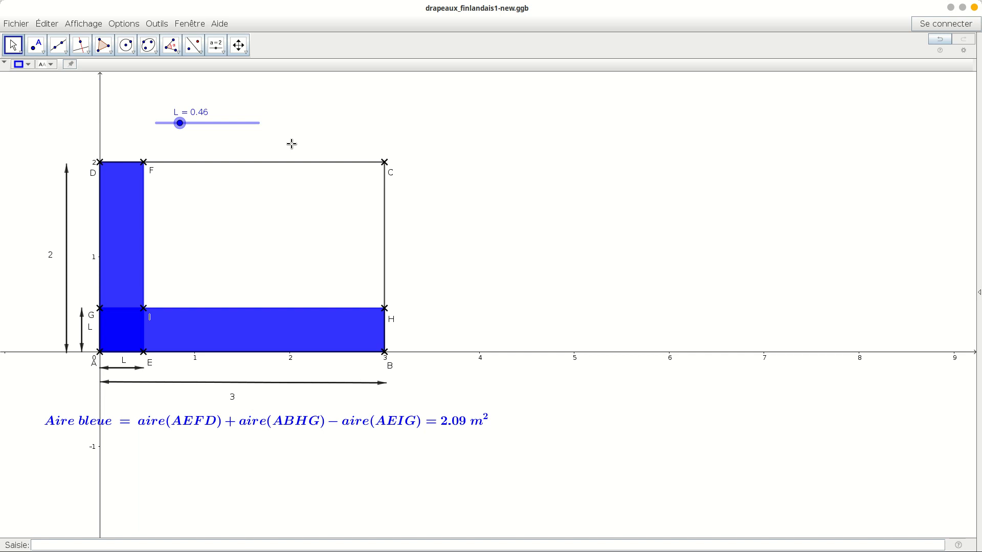
Raise the flag's width L from 0.46 to 0.71 with its slider, using small increments
{"action": "left_click_drag", "start_coordinate": [180, 123], "coordinate": [182, 134]}
{"action": "key", "text": "Right"}
{"action": "key", "text": "Right"}
{"action": "key", "text": "Right"}
{"action": "key", "text": "Right"}
{"action": "key", "text": "Right"}
{"action": "key", "text": "Right"}
{"action": "key", "text": "Right"}
{"action": "key", "text": "Right"}
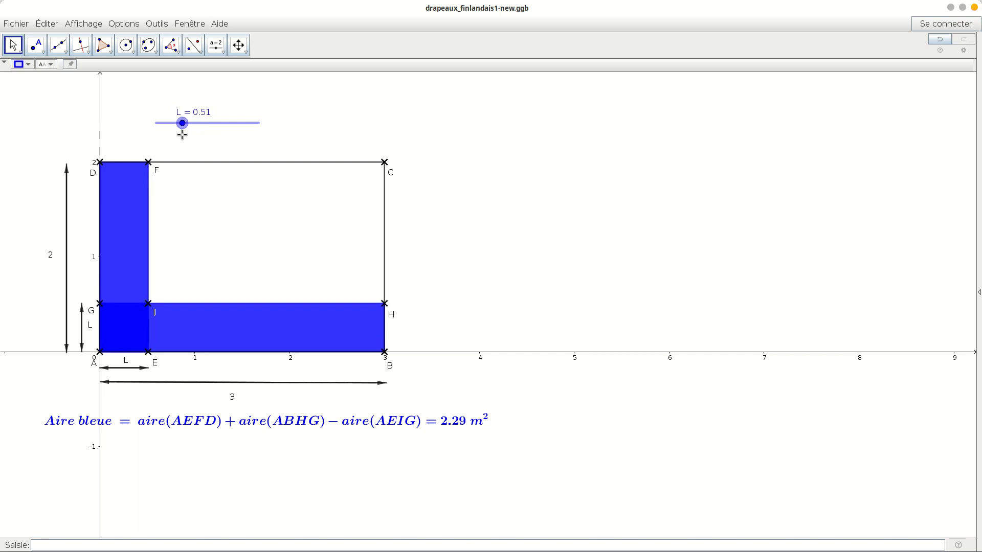
{"action": "key", "text": "Right"}
{"action": "key", "text": "Right"}
{"action": "key", "text": "Right"}
{"action": "key", "text": "Right"}
{"action": "key", "text": "Right"}
{"action": "key", "text": "Right"}
{"action": "key", "text": "Right"}
{"action": "key", "text": "Right"}
{"action": "key", "text": "Right"}
{"action": "key", "text": "Right"}
{"action": "key", "text": "Right"}
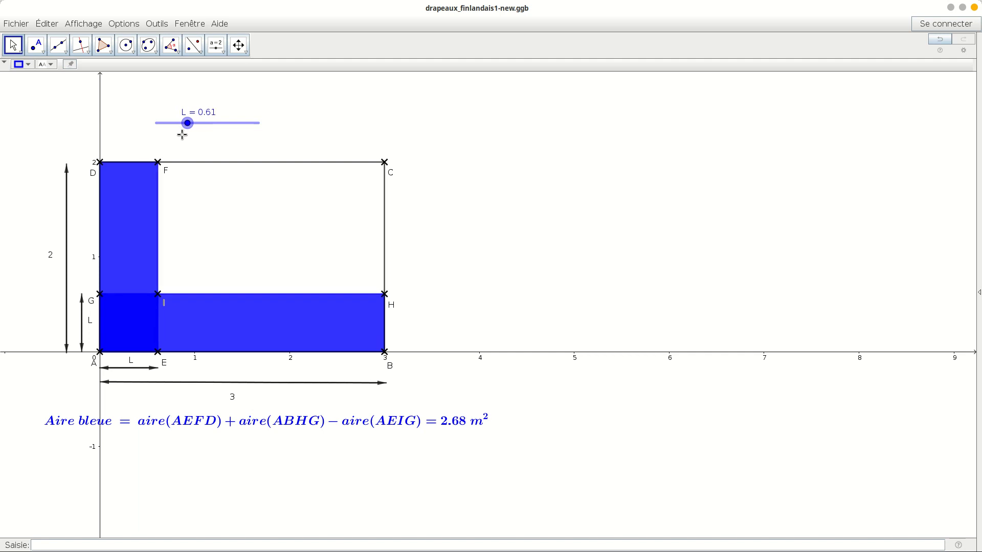
{"action": "key", "text": "Right"}
{"action": "key", "text": "Right"}
{"action": "key", "text": "Right"}
{"action": "key", "text": "Right"}
{"action": "key", "text": "Right"}
{"action": "key", "text": "Right"}
{"action": "key", "text": "Right"}
{"action": "key", "text": "Right"}
{"action": "key", "text": "Right"}
{"action": "key", "text": "Right"}
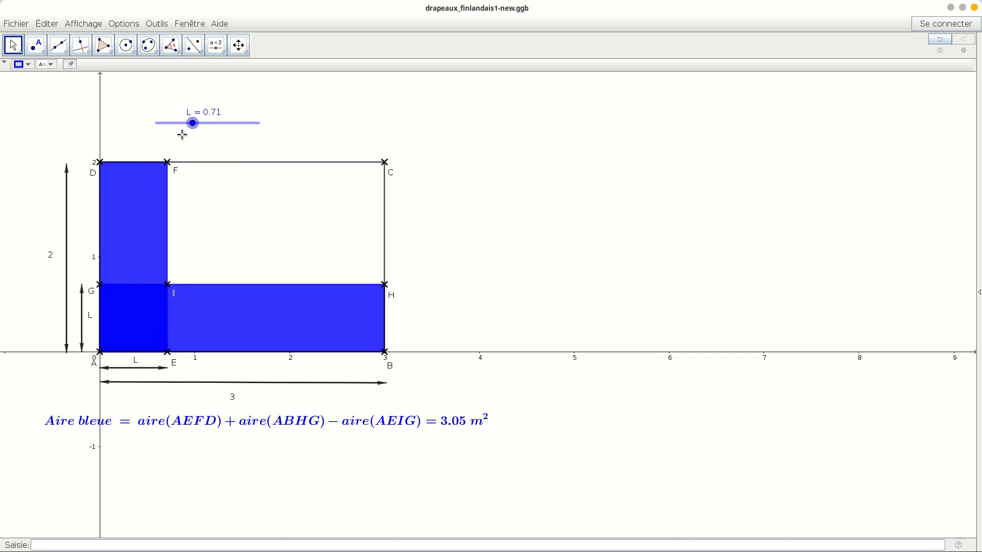
Fine-tune the flag's width L around 0.71 in single slider increments and settle it at 0.7
{"action": "key", "text": "Right"}
{"action": "key", "text": "Right"}
{"action": "key", "text": "Left"}
{"action": "key", "text": "Left"}
{"action": "key", "text": "Left"}
{"action": "key", "text": "Left"}
{"action": "key", "text": "Left"}
{"action": "key", "text": "Left"}
{"action": "key", "text": "Left"}
{"action": "key", "text": "Left"}
{"action": "key", "text": "Left"}
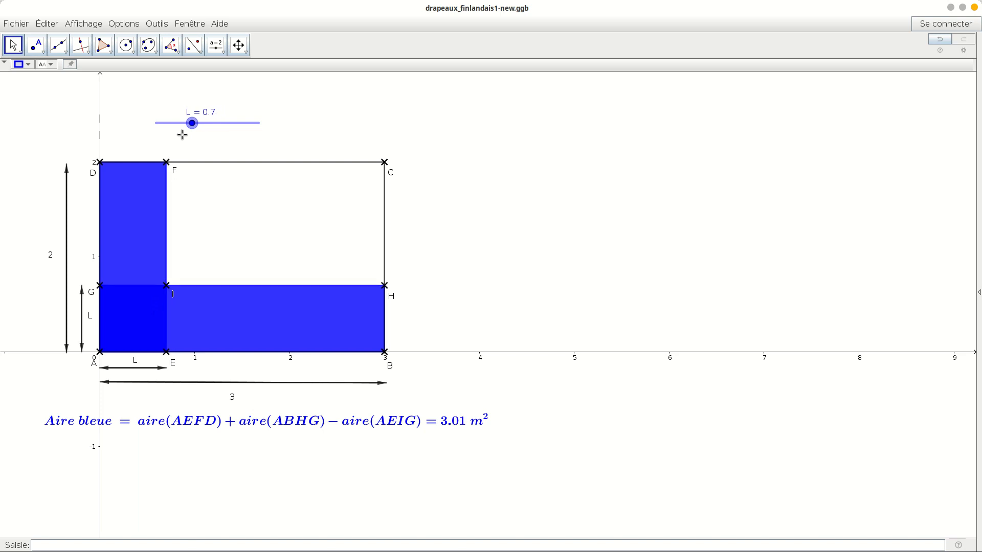
{"action": "key", "text": "Right"}
Display the Graphique 2 view beside the flag figure and lower the width L to 0.37 with its slider
{"action": "left_click", "coordinate": [84, 24]}
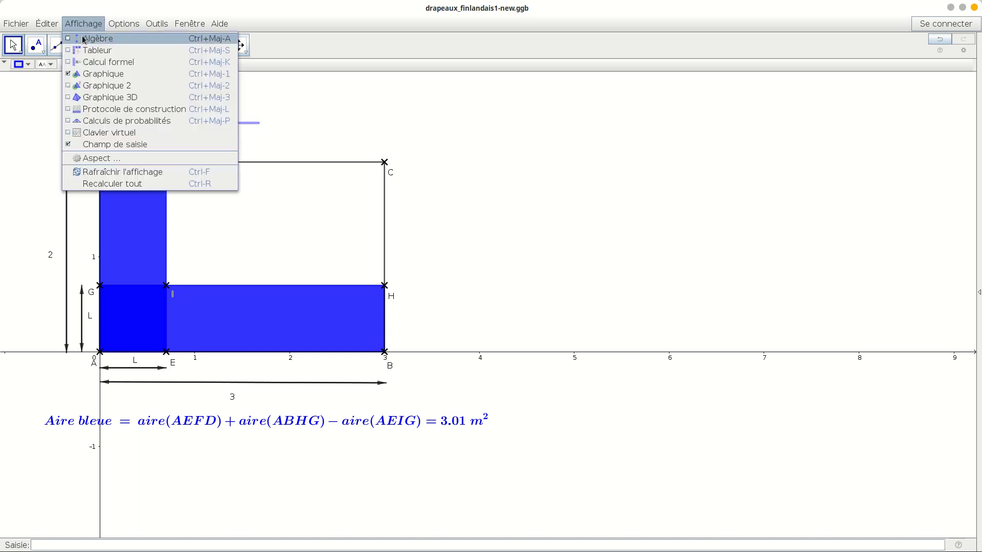
{"action": "left_click", "coordinate": [102, 88]}
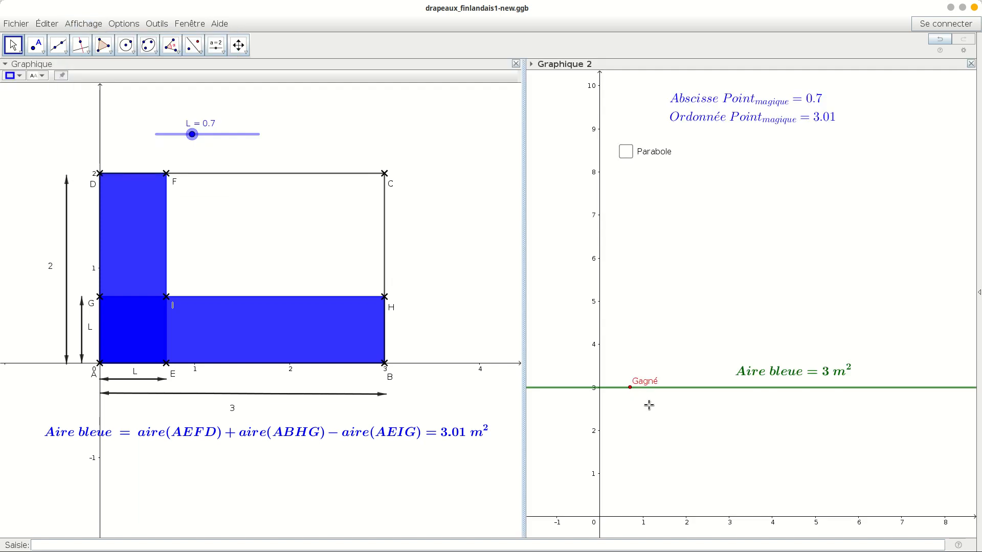
{"action": "mouse_move", "coordinate": [192, 135]}
{"action": "left_mouse_down"}
{"action": "mouse_move", "coordinate": [168, 136]}
{"action": "mouse_move", "coordinate": [177, 137]}
{"action": "left_mouse_up"}
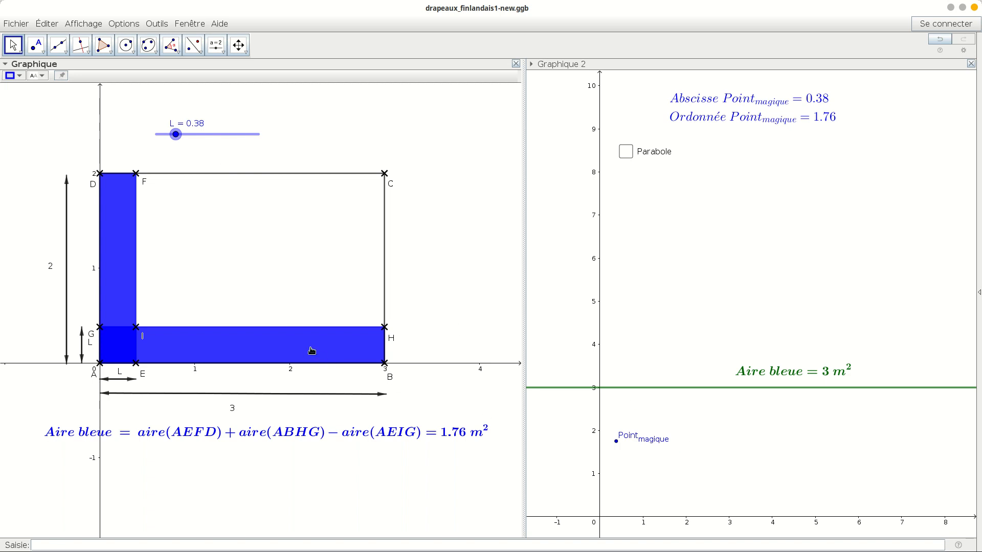
{"action": "left_click_drag", "start_coordinate": [176, 134], "coordinate": [175, 135]}
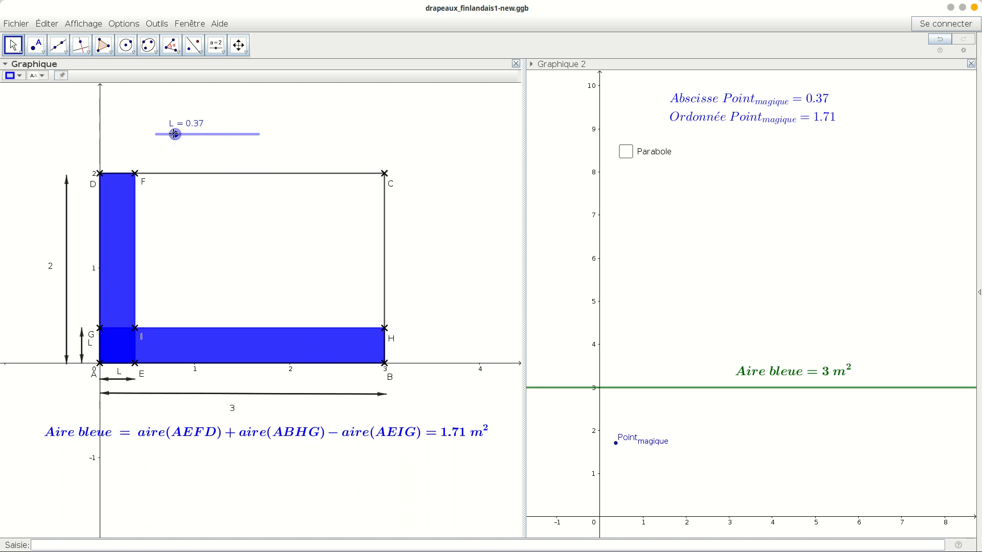
Turn on the trace of the point Point magique in the Graphique 2 view
{"action": "left_click", "coordinate": [618, 446]}
{"action": "right_click", "coordinate": [619, 446]}
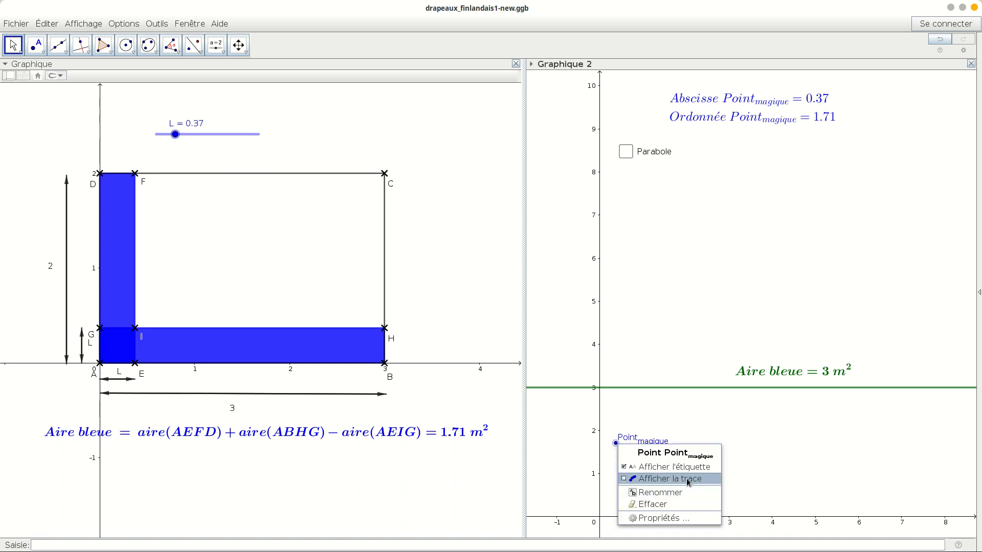
{"action": "left_click", "coordinate": [686, 478]}
Lower the width L to near 0, and raise it in small increments to 0.7 to trace Point magique
{"action": "left_click_drag", "start_coordinate": [175, 134], "coordinate": [156, 135]}
{"action": "key", "text": "Right"}
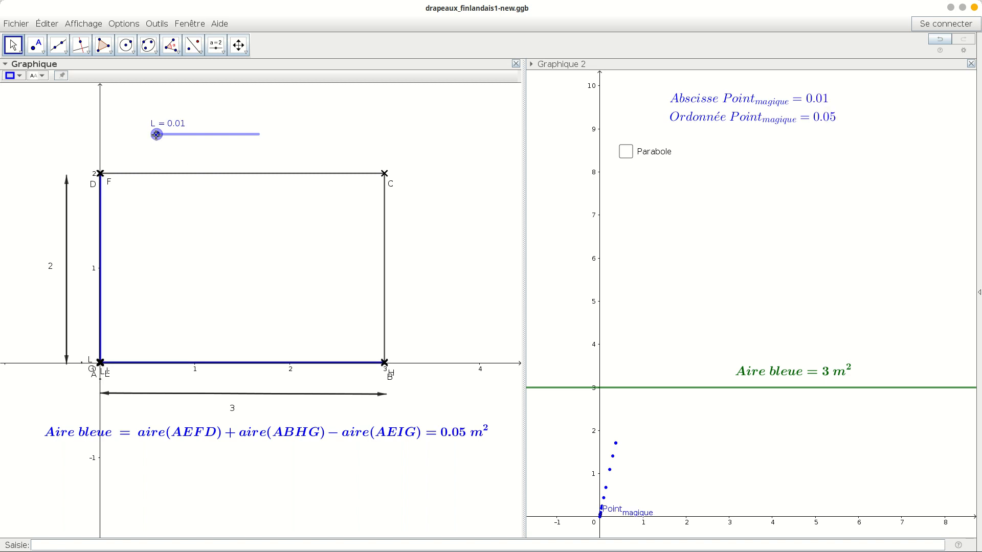
{"action": "key", "text": "Right"}
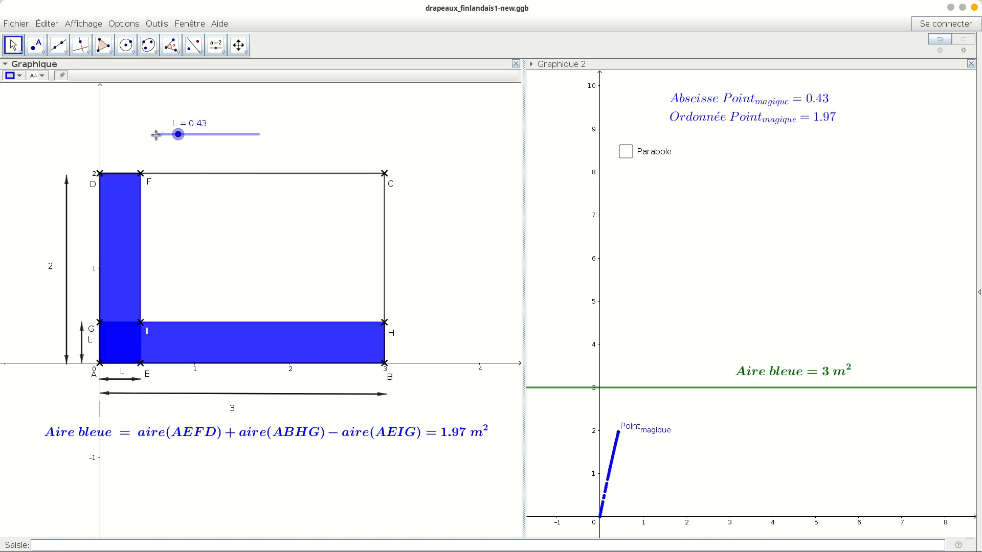
{"action": "key", "text": "Right"}
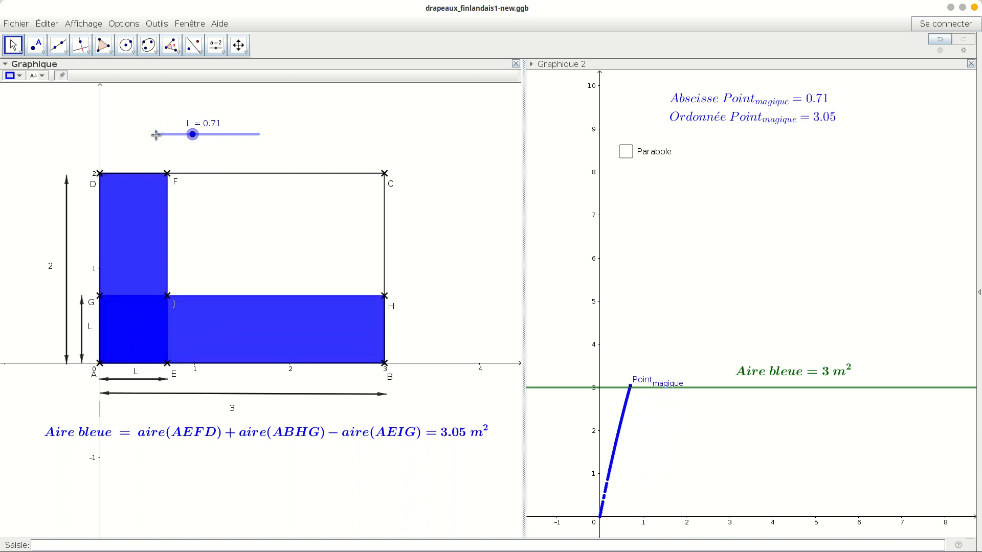
{"action": "key", "text": "Left"}
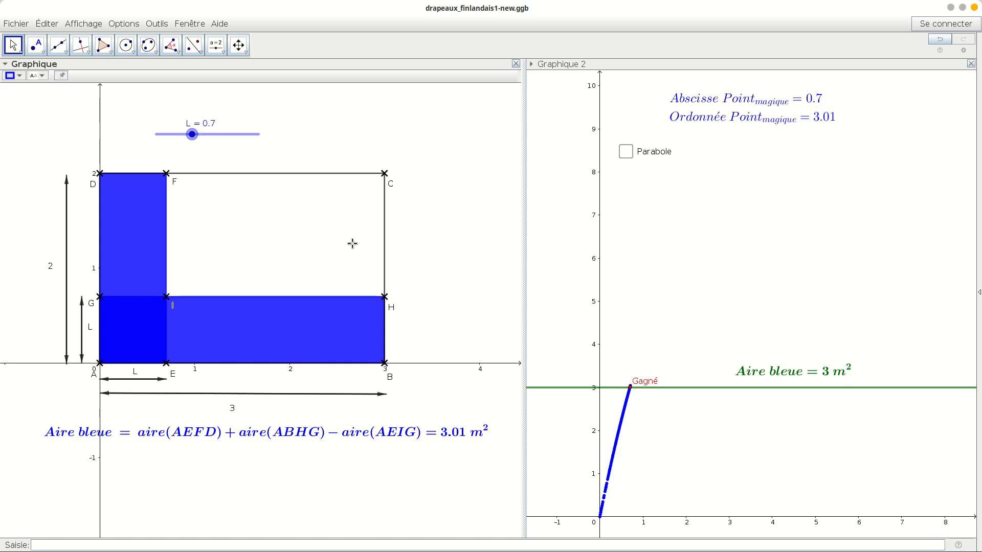
Raise the width L in small slider increments to its maximum of 2 to extend the trace of Point magique
{"action": "left_click_drag", "start_coordinate": [192, 134], "coordinate": [193, 157]}
{"action": "key", "text": "Right"}
{"action": "key", "text": "Right"}
{"action": "key", "text": "Right"}
{"action": "key", "text": "Right"}
{"action": "key", "text": "Right"}
{"action": "key", "text": "Right"}
{"action": "key", "text": "Right"}
{"action": "key", "text": "Right"}
{"action": "key", "text": "Right"}
{"action": "key", "text": "Right"}
{"action": "key", "text": "Right"}
{"action": "key", "text": "Right"}
{"action": "key", "text": "Right"}
{"action": "key", "text": "Right"}
{"action": "key", "text": "Right"}
{"action": "key", "text": "Right"}
{"action": "key", "text": "Right"}
{"action": "key", "text": "Right"}
{"action": "key", "text": "Right"}
{"action": "key", "text": "Right"}
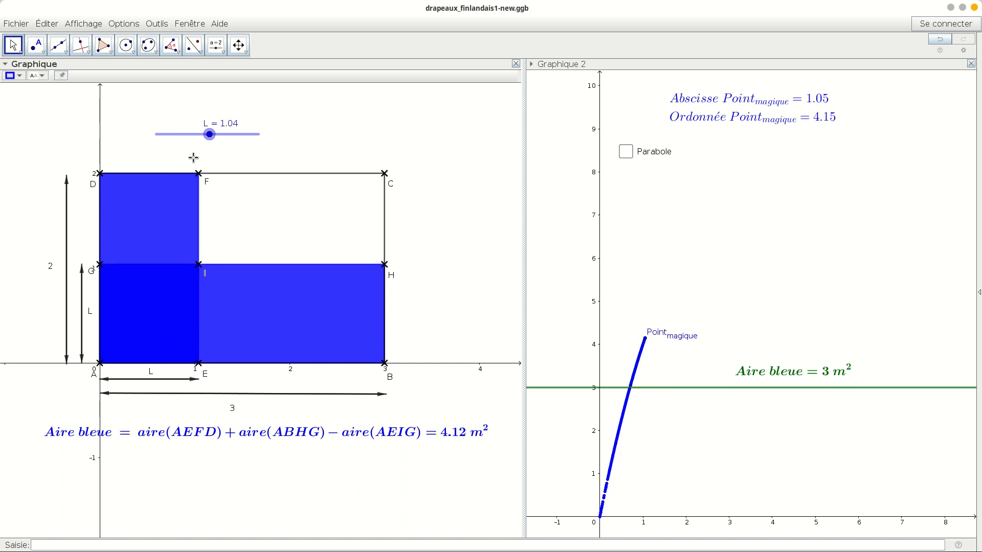
{"action": "key", "text": "Right"}
{"action": "key", "text": "Right"}
{"action": "key", "text": "Right"}
{"action": "key", "text": "Right"}
{"action": "key", "text": "Right"}
{"action": "key", "text": "Right"}
{"action": "key", "text": "Right"}
{"action": "key", "text": "Right"}
{"action": "key", "text": "Right"}
{"action": "key", "text": "Right"}
{"action": "key", "text": "Right"}
{"action": "key", "text": "Right"}
{"action": "key", "text": "Right"}
{"action": "key", "text": "Right"}
{"action": "key", "text": "Right"}
{"action": "key", "text": "Right"}
{"action": "key", "text": "Right"}
{"action": "key", "text": "Right"}
{"action": "key", "text": "Right"}
{"action": "key", "text": "Right"}
{"action": "key", "text": "Right"}
{"action": "key", "text": "Right"}
{"action": "key", "text": "Right"}
{"action": "key", "text": "Right"}
{"action": "key", "text": "Right"}
{"action": "key", "text": "Right"}
{"action": "key", "text": "Right"}
{"action": "key", "text": "Right"}
{"action": "key", "text": "Right"}
{"action": "key", "text": "Right"}
{"action": "key", "text": "Right"}
{"action": "key", "text": "Right"}
{"action": "key", "text": "Right"}
{"action": "key", "text": "Right"}
{"action": "key", "text": "Right"}
{"action": "key", "text": "Right"}
{"action": "key", "text": "Right"}
{"action": "key", "text": "Right"}
{"action": "key", "text": "Right"}
{"action": "key", "text": "Right"}
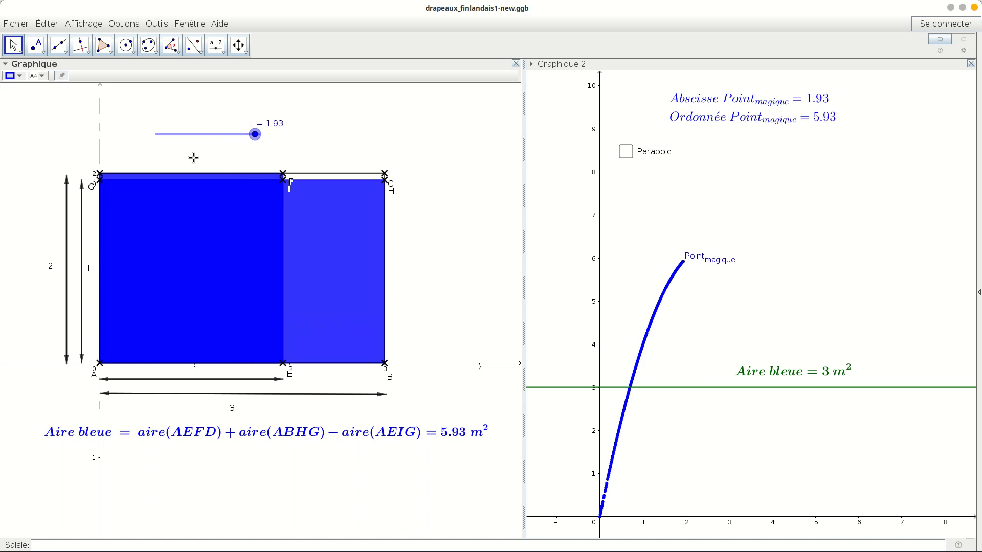
{"action": "key", "text": "Right"}
{"action": "key", "text": "Right"}
{"action": "key", "text": "Right"}
{"action": "key", "text": "Right"}
{"action": "key", "text": "Right"}
{"action": "key", "text": "Right"}
{"action": "key", "text": "Right"}
{"action": "key", "text": "Right"}
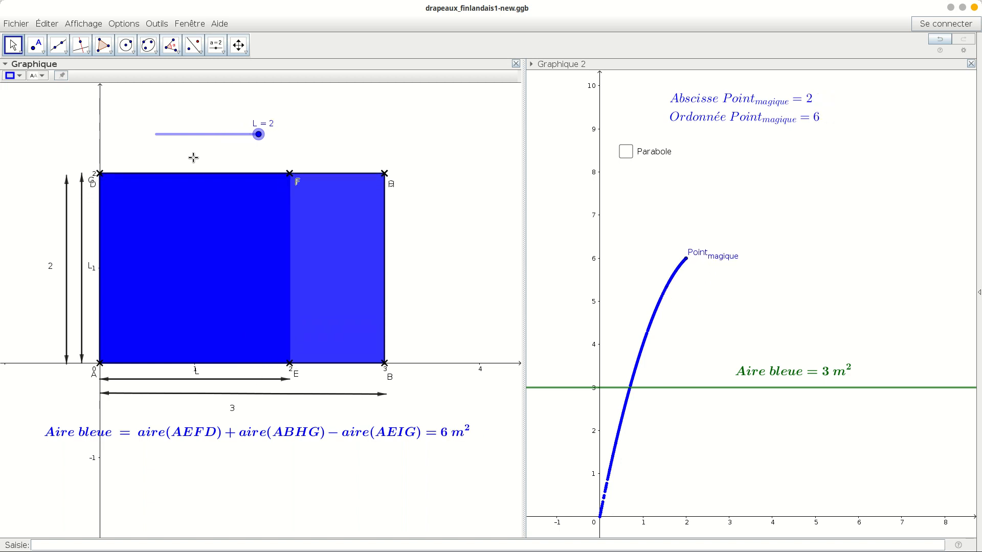
Lower the width L from its maximum to 0.48 in small slider increments, moving Point magique back along its trace
{"action": "key", "text": "Left"}
{"action": "key", "text": "Left"}
{"action": "key", "text": "Left"}
{"action": "key", "text": "Left"}
{"action": "key", "text": "Left"}
{"action": "key", "text": "Left"}
{"action": "key", "text": "Left"}
{"action": "key", "text": "Left"}
{"action": "key", "text": "Left"}
{"action": "key", "text": "Left"}
{"action": "key", "text": "Left"}
{"action": "key", "text": "Left"}
{"action": "key", "text": "Left"}
{"action": "key", "text": "Left"}
{"action": "key", "text": "Left"}
{"action": "key", "text": "Left"}
{"action": "key", "text": "Left"}
{"action": "key", "text": "Left"}
{"action": "key", "text": "Left"}
{"action": "key", "text": "Left"}
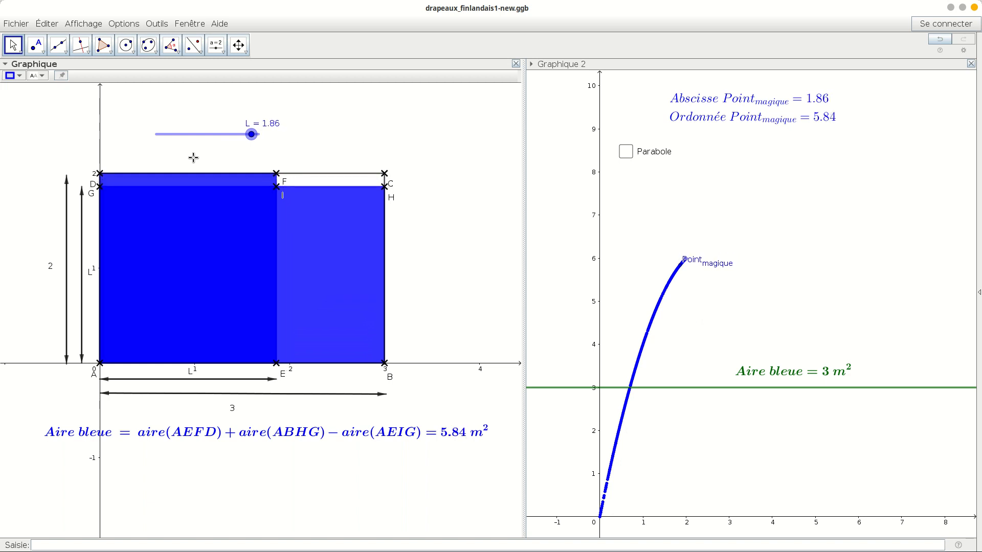
{"action": "key", "text": "Left"}
{"action": "key", "text": "Left"}
{"action": "key", "text": "Left"}
{"action": "key", "text": "Left"}
{"action": "key", "text": "Left"}
{"action": "key", "text": "Left"}
{"action": "key", "text": "Left"}
{"action": "key", "text": "Left"}
{"action": "key", "text": "Left"}
{"action": "key", "text": "Left"}
{"action": "key", "text": "Left"}
{"action": "key", "text": "Left"}
{"action": "key", "text": "Left"}
{"action": "key", "text": "Left"}
{"action": "key", "text": "Left"}
{"action": "key", "text": "Left"}
{"action": "key", "text": "Left"}
{"action": "key", "text": "Left"}
{"action": "key", "text": "Left"}
{"action": "key", "text": "Left"}
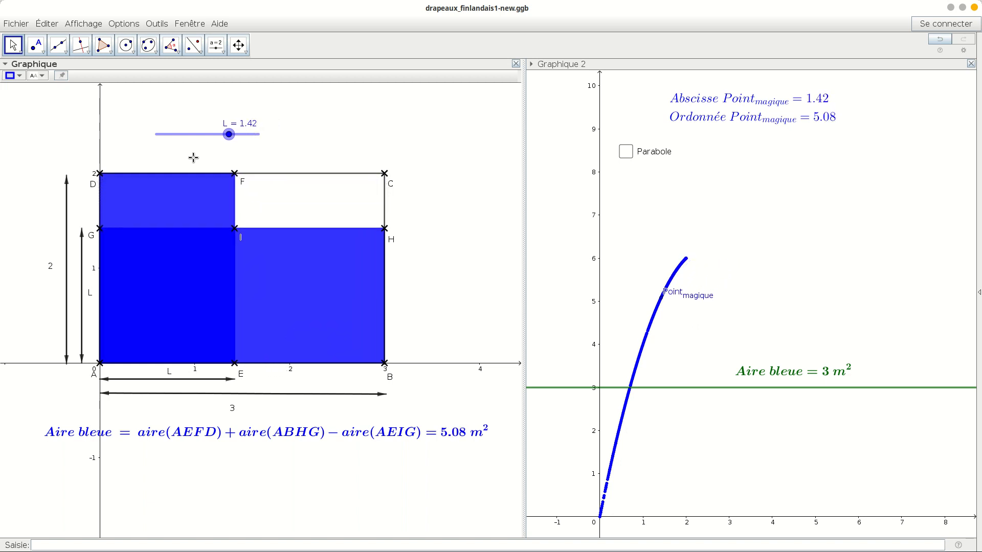
{"action": "key", "text": "Left"}
{"action": "key", "text": "Left"}
{"action": "key", "text": "Left"}
{"action": "key", "text": "Left"}
{"action": "key", "text": "Left"}
{"action": "key", "text": "Left"}
{"action": "key", "text": "Left"}
{"action": "key", "text": "Left"}
{"action": "key", "text": "Left"}
{"action": "key", "text": "Left"}
{"action": "key", "text": "Left"}
{"action": "key", "text": "Left"}
{"action": "key", "text": "Left"}
{"action": "key", "text": "Left"}
{"action": "key", "text": "Left"}
{"action": "key", "text": "Left"}
{"action": "key", "text": "Left"}
{"action": "key", "text": "Left"}
{"action": "key", "text": "Left"}
{"action": "key", "text": "Left"}
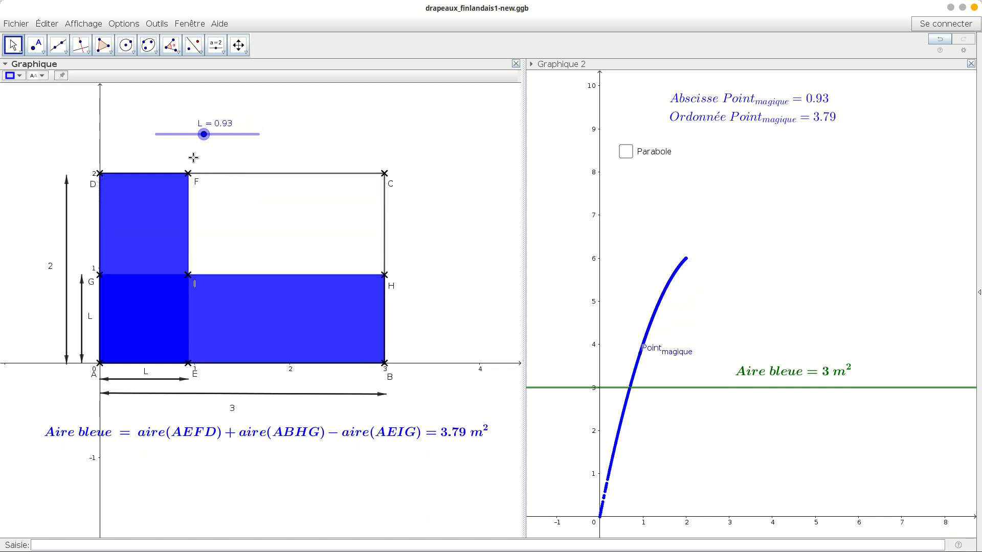
{"action": "key", "text": "Left"}
{"action": "key", "text": "Left"}
{"action": "key", "text": "Left"}
{"action": "key", "text": "Left"}
{"action": "key", "text": "Left"}
{"action": "key", "text": "Left"}
{"action": "key", "text": "Left"}
{"action": "key", "text": "Left"}
{"action": "key", "text": "Left"}
{"action": "key", "text": "Left"}
{"action": "key", "text": "Left"}
{"action": "key", "text": "Left"}
{"action": "key", "text": "Left"}
{"action": "key", "text": "Left"}
{"action": "key", "text": "Left"}
{"action": "key", "text": "Left"}
{"action": "key", "text": "Left"}
{"action": "key", "text": "Left"}
{"action": "key", "text": "Left"}
{"action": "key", "text": "Left"}
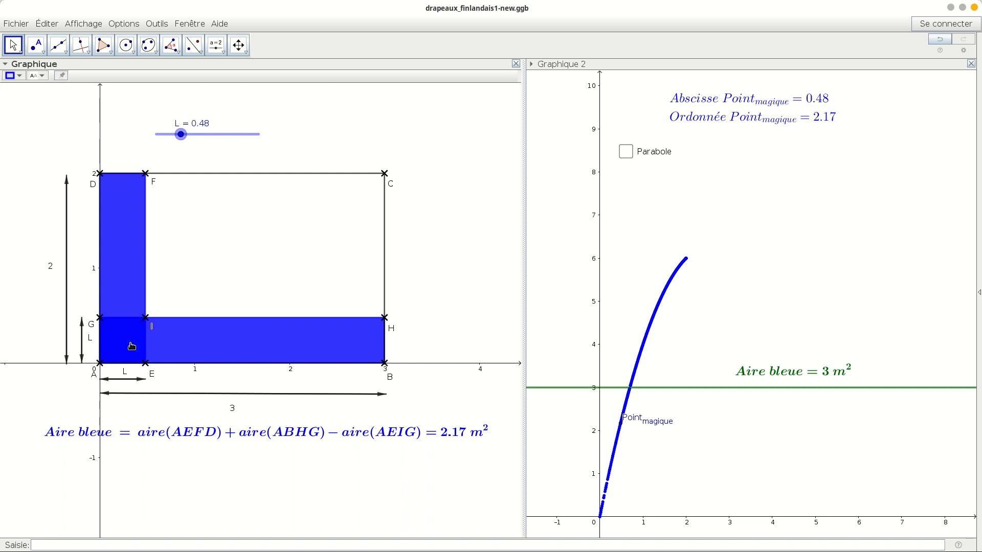
Show the Parabole curve in the Graphique 2 view and raise the width L to 0.95 with its slider
{"action": "left_click", "coordinate": [626, 153]}
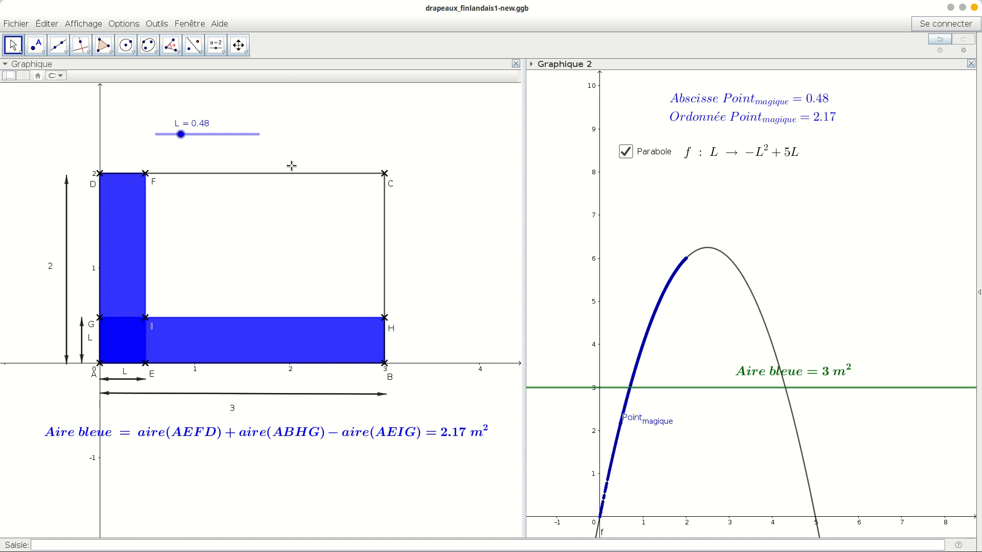
{"action": "left_click_drag", "start_coordinate": [181, 134], "coordinate": [206, 137]}
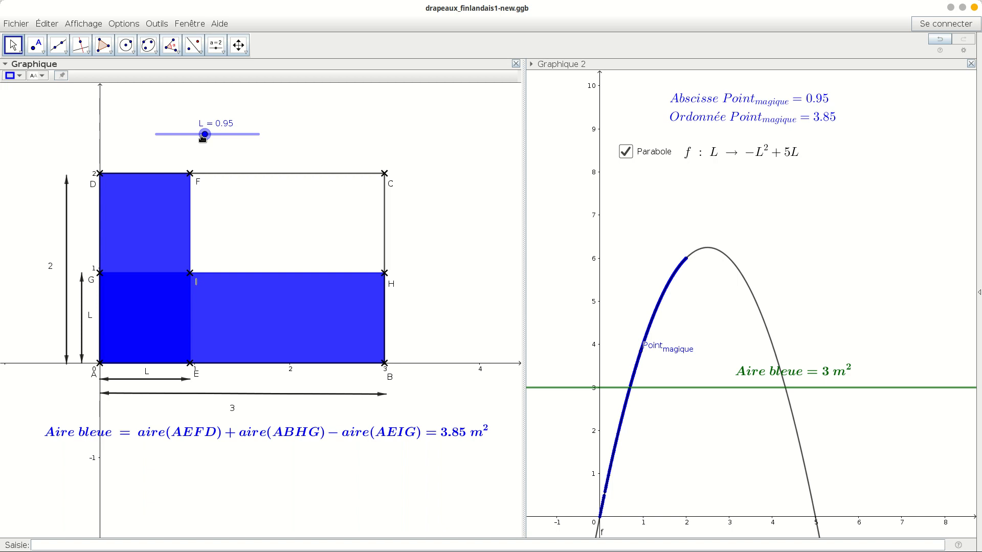
Display the Calcul formel view, enter the equation -x^2+5x=3 and solve it exactly for x
{"action": "left_click", "coordinate": [94, 29]}
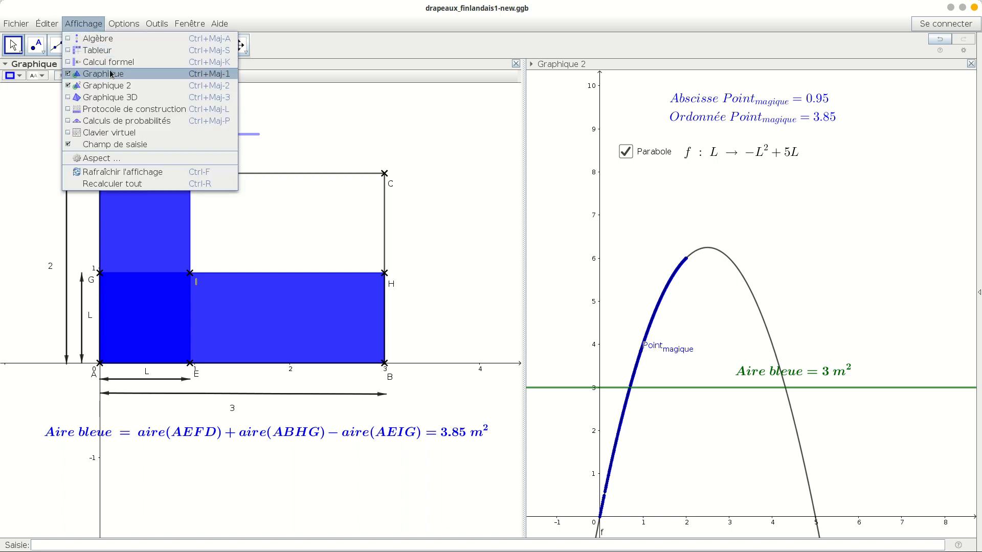
{"action": "left_click", "coordinate": [123, 61]}
{"action": "left_click", "coordinate": [611, 83]}
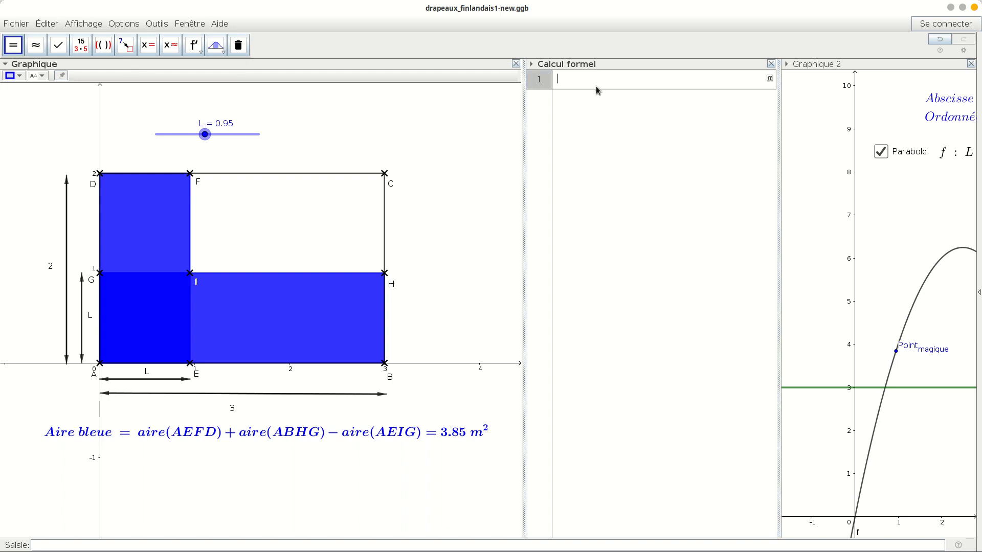
{"action": "type", "text": "-x^2+5x=3"}
{"action": "key", "text": "Return"}
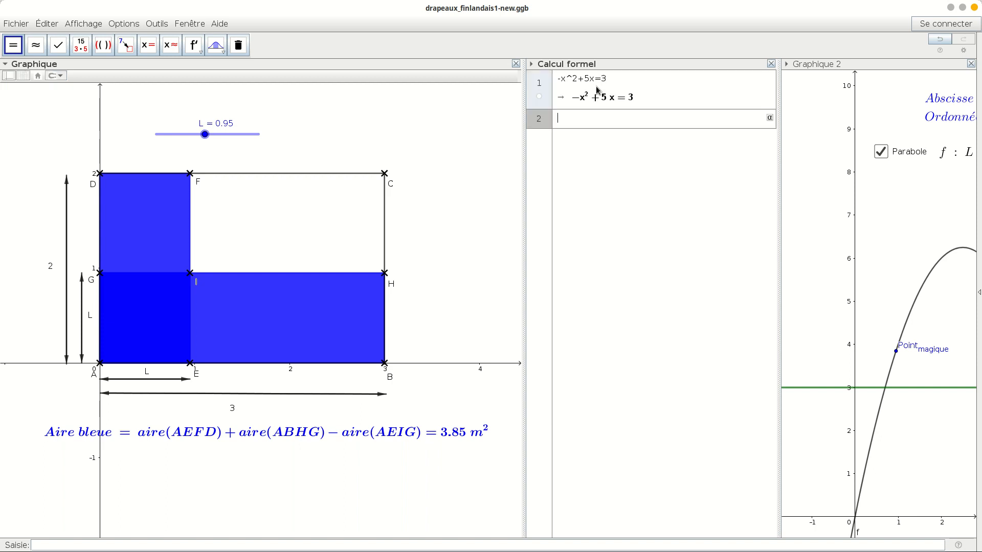
{"action": "left_click", "coordinate": [611, 100]}
{"action": "left_click", "coordinate": [148, 45]}
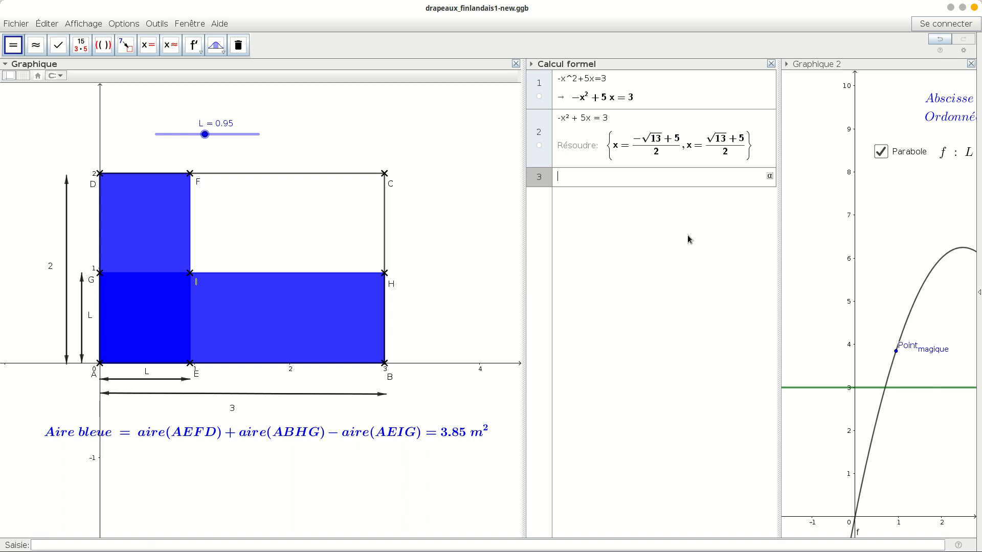
Adjust the divider between the Calcul formel and Graphique 2 views to share the width between the solution and the parabola
{"action": "left_click_drag", "start_coordinate": [778, 413], "coordinate": [637, 413]}
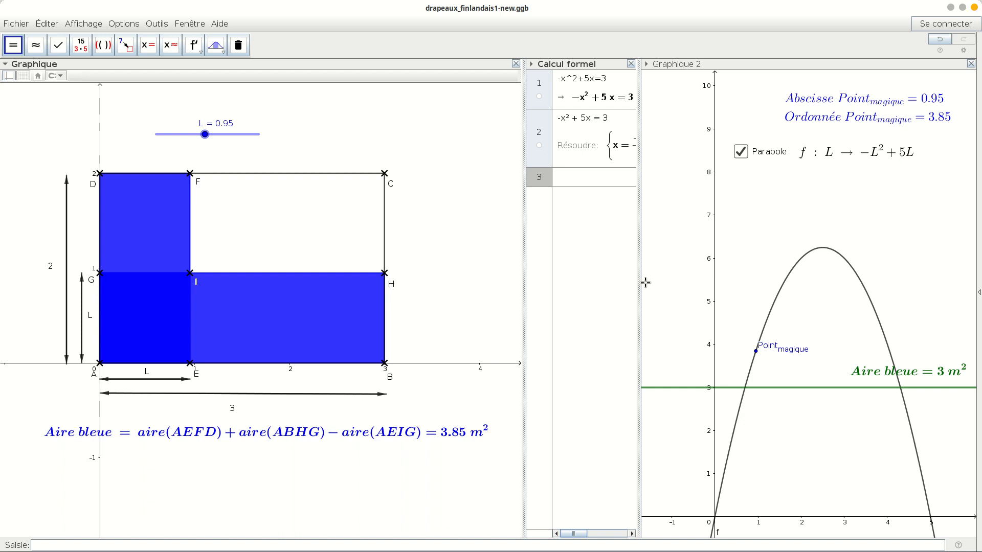
{"action": "left_click_drag", "start_coordinate": [639, 284], "coordinate": [707, 304]}
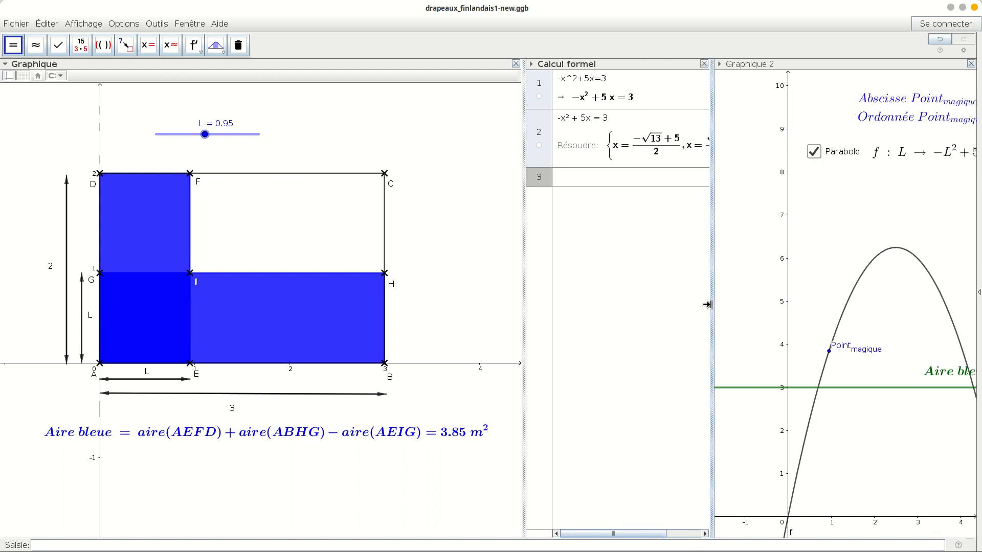